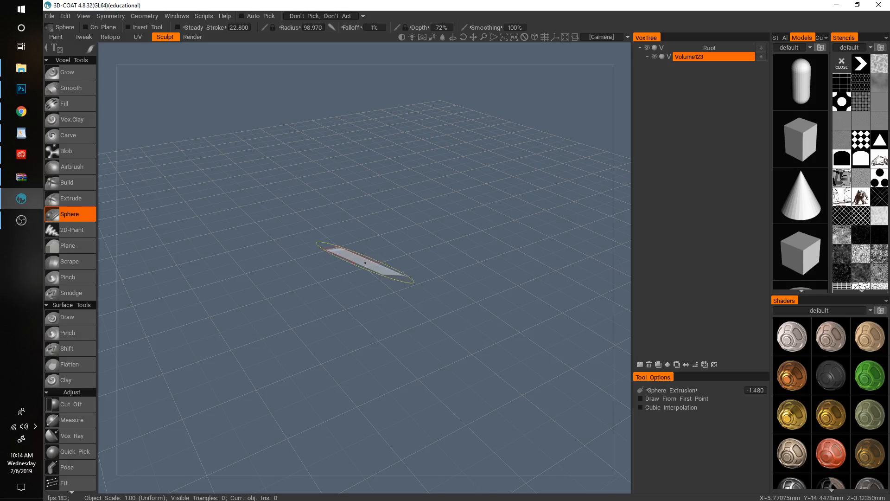
- Place one blob of voxels near the centre of the grid with the Sphere tool and activate the Transform tool
{"action": "left_click", "coordinate": [365, 267]}
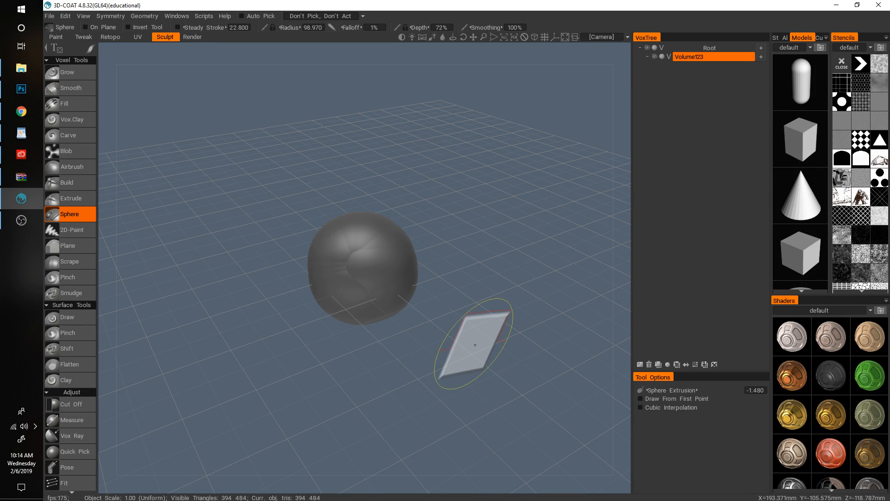
{"action": "left_click_drag", "start_coordinate": [485, 337], "coordinate": [449, 393], "text": "alt"}
{"action": "key", "text": "t"}
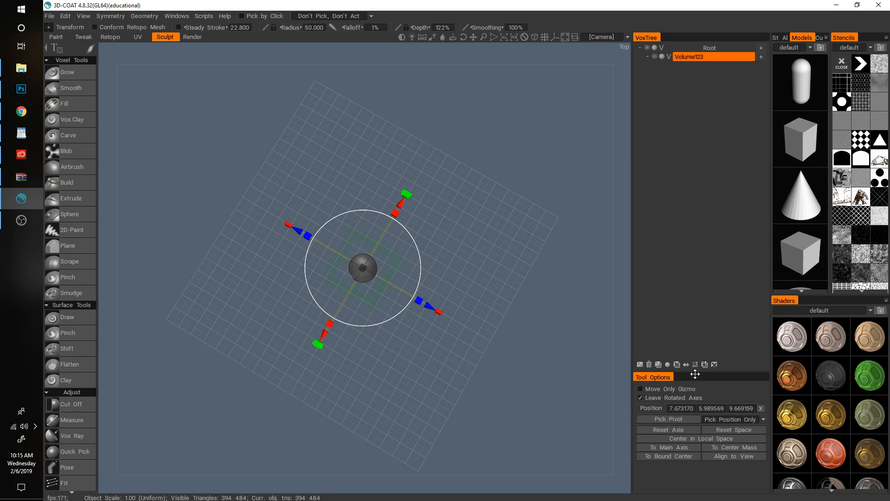
- Set the blob's transform position to 0 on all three axes, enlarging the tool options area first
{"action": "left_click_drag", "start_coordinate": [695, 371], "coordinate": [695, 251]}
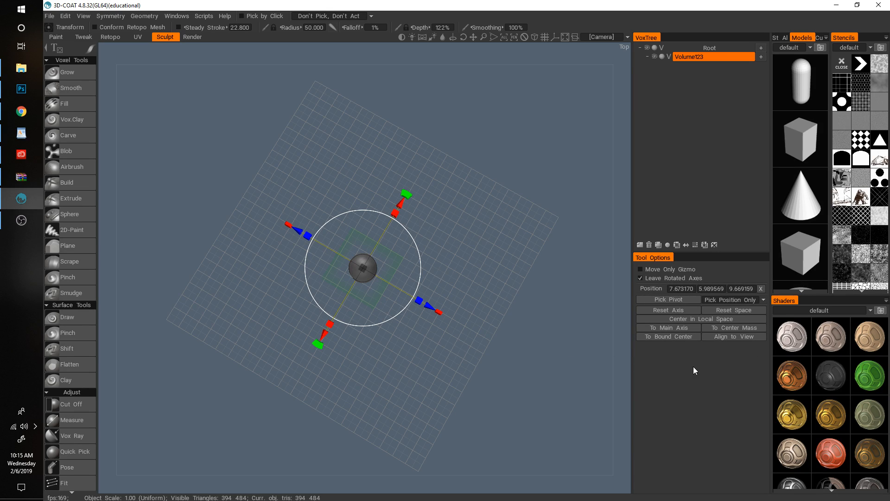
{"action": "left_click_drag", "start_coordinate": [495, 325], "coordinate": [521, 264]}
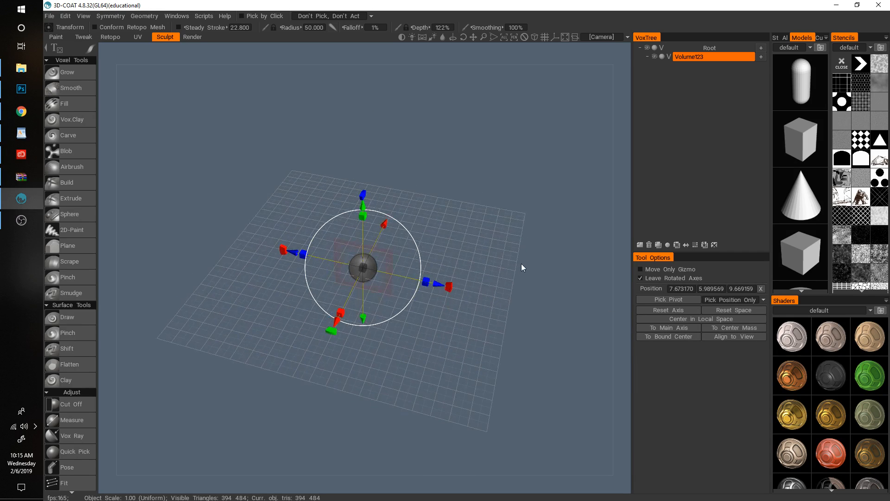
{"action": "left_click", "coordinate": [677, 288]}
{"action": "type", "text": "0"}
{"action": "key", "text": "Return"}
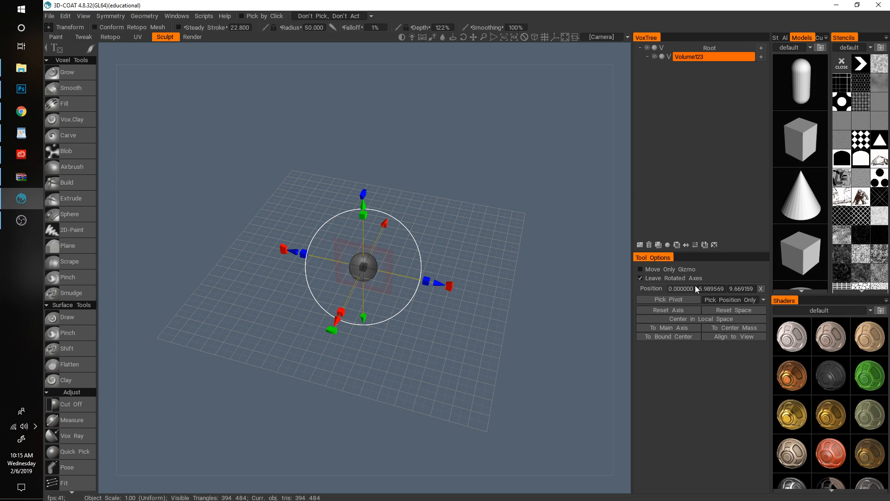
{"action": "left_click", "coordinate": [710, 288]}
{"action": "type", "text": "0"}
{"action": "key", "text": "Return"}
{"action": "left_click", "coordinate": [738, 287]}
{"action": "type", "text": "0"}
{"action": "key", "text": "Return"}
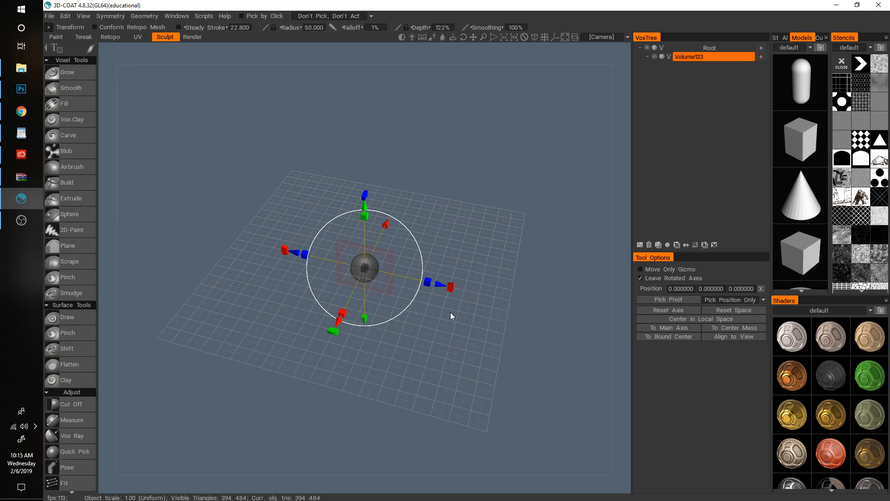
- Move the blob with the gizmo up to about Y 459 and along Z to about -484
{"action": "left_click_drag", "start_coordinate": [450, 316], "coordinate": [398, 80]}
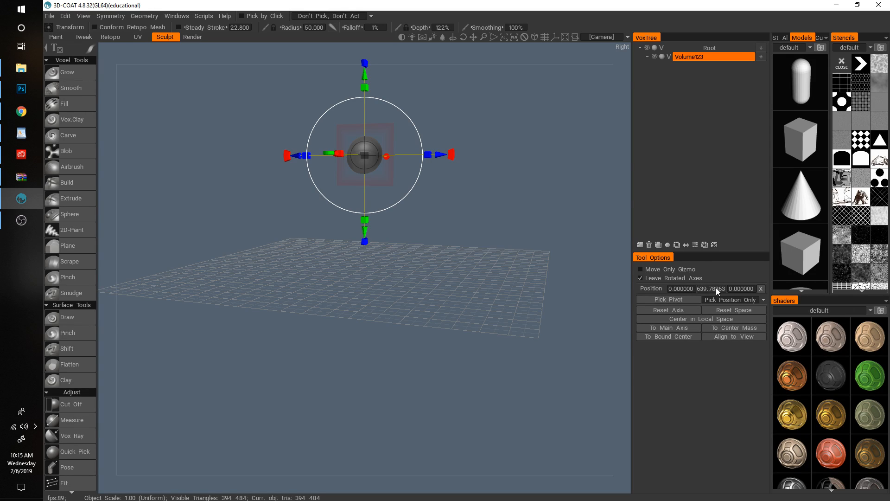
{"action": "mouse_move", "coordinate": [444, 155]}
{"action": "left_mouse_down"}
{"action": "mouse_move", "coordinate": [544, 154]}
{"action": "mouse_move", "coordinate": [398, 156]}
{"action": "mouse_move", "coordinate": [443, 155]}
{"action": "left_mouse_up"}
{"action": "key", "text": "ctrl+z"}
{"action": "left_click_drag", "start_coordinate": [366, 190], "coordinate": [366, 105]}
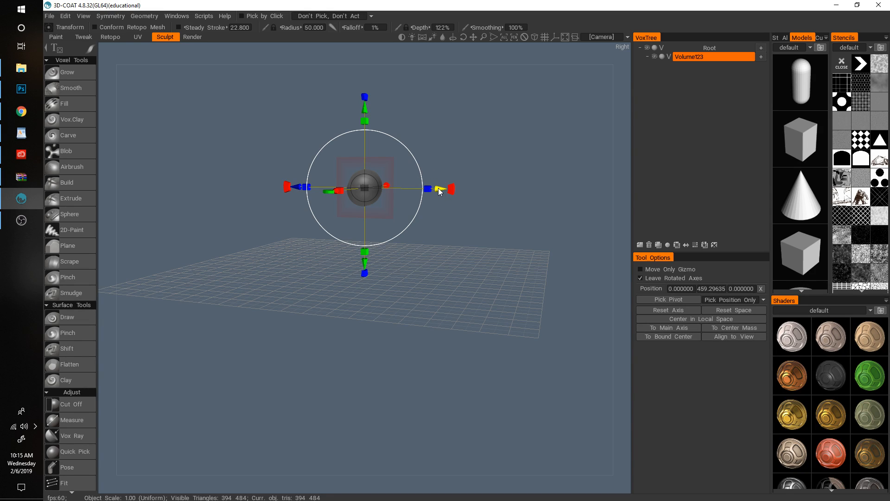
{"action": "left_click_drag", "start_coordinate": [442, 190], "coordinate": [534, 192]}
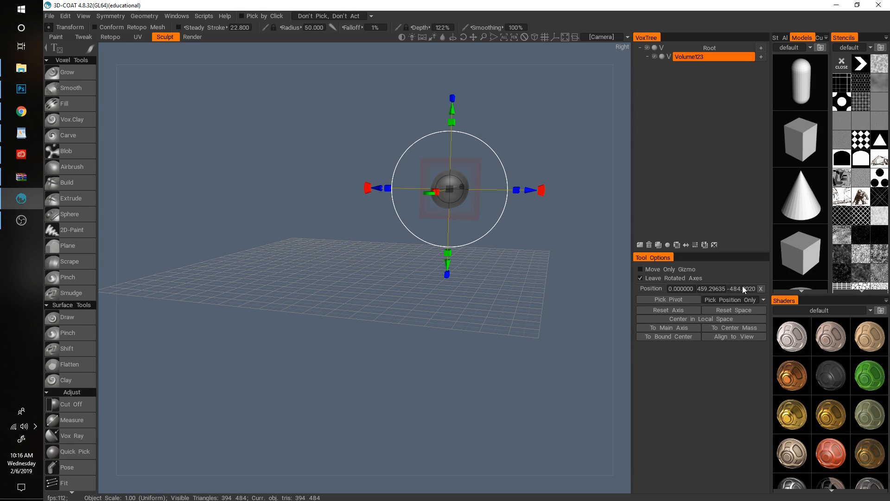
- Move the blob with the gizmo to about X -1213 and Z 548
{"action": "left_click_drag", "start_coordinate": [373, 181], "coordinate": [335, 204]}
{"action": "left_click_drag", "start_coordinate": [372, 249], "coordinate": [511, 339]}
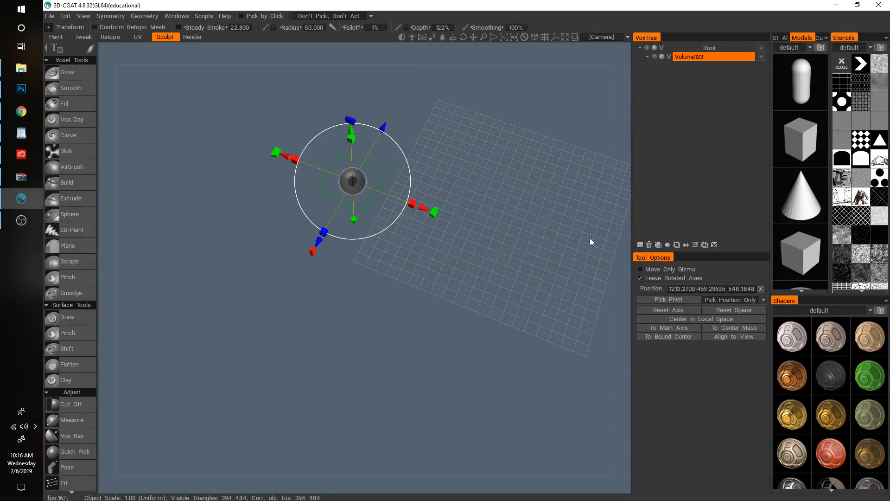
{"action": "left_click_drag", "start_coordinate": [590, 238], "coordinate": [343, 310]}
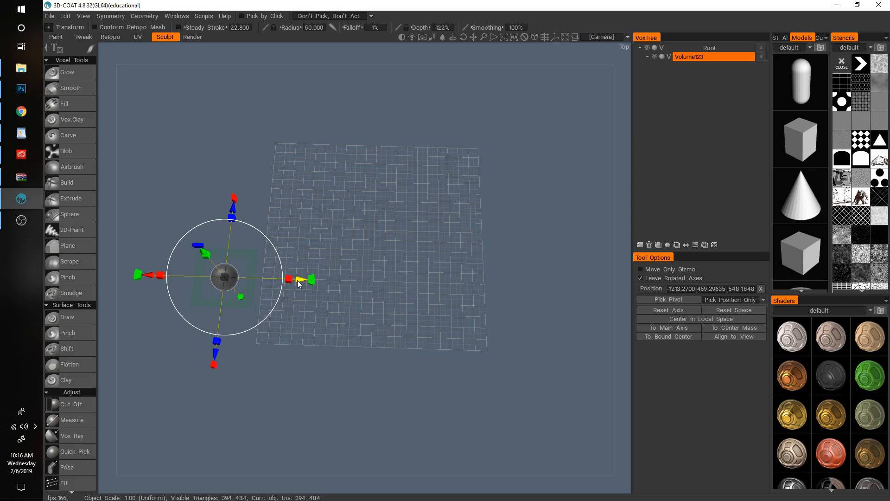
{"action": "mouse_move", "coordinate": [779, 369]}
{"action": "left_click_drag", "start_coordinate": [344, 266], "coordinate": [375, 269]}
- Set the blob's X, Y and Z position values back to 0
{"action": "left_click", "coordinate": [688, 288]}
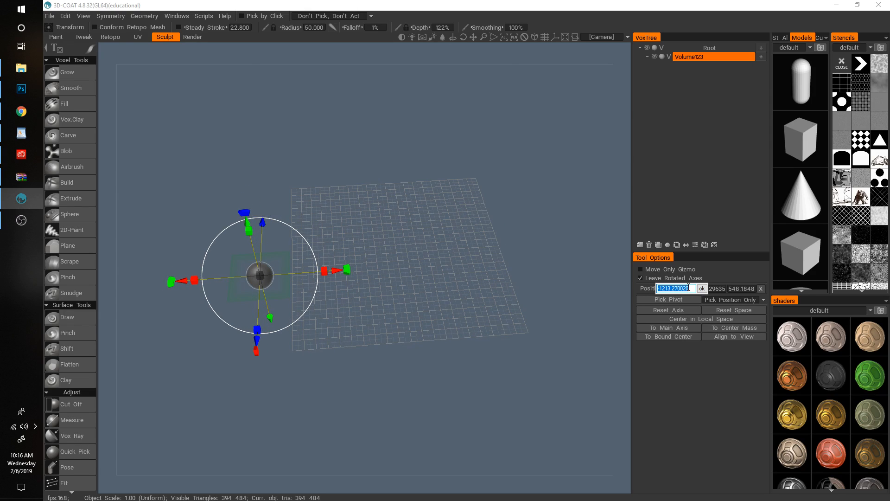
{"action": "type", "text": "0"}
{"action": "key", "text": "Return"}
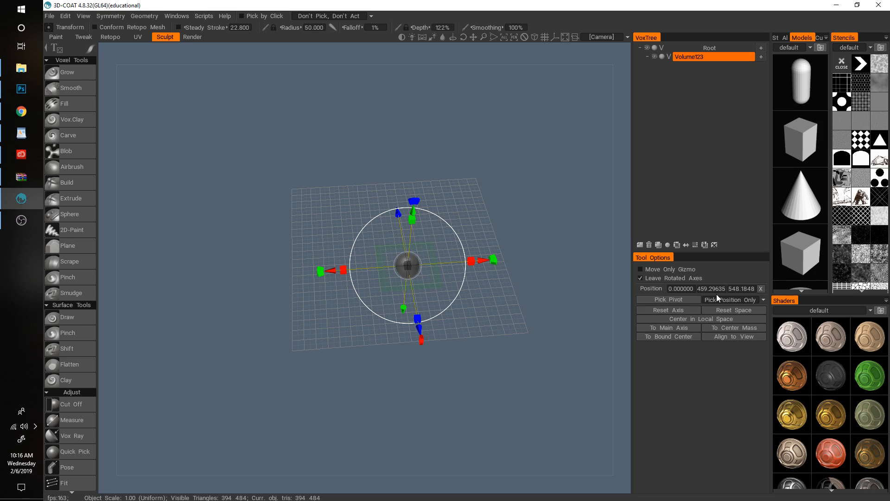
{"action": "left_click", "coordinate": [716, 288]}
{"action": "type", "text": "0"}
{"action": "key", "text": "Return"}
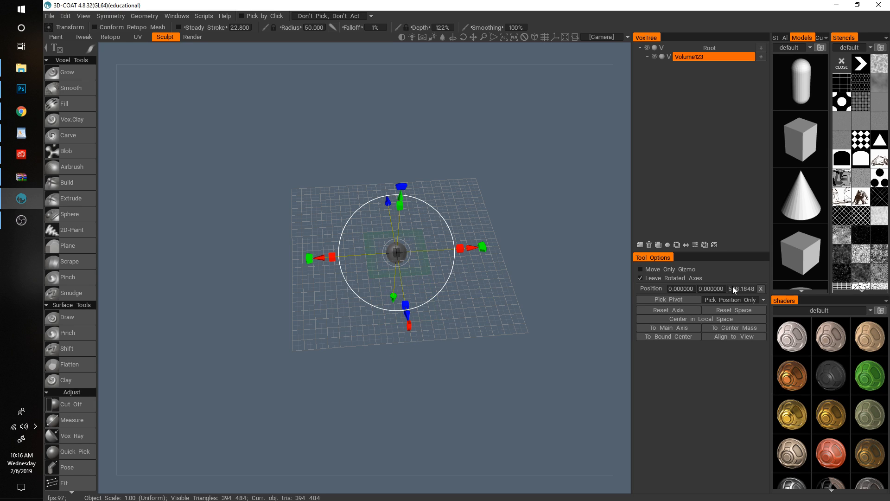
{"action": "left_click_drag", "start_coordinate": [483, 288], "coordinate": [455, 255]}
{"action": "right_click_drag", "start_coordinate": [455, 255], "coordinate": [840, 122]}
{"action": "right_click_drag", "start_coordinate": [419, 226], "coordinate": [463, 196]}
{"action": "middle_click_drag", "start_coordinate": [463, 197], "coordinate": [285, 308]}
{"action": "left_click_drag", "start_coordinate": [286, 309], "coordinate": [390, 402]}
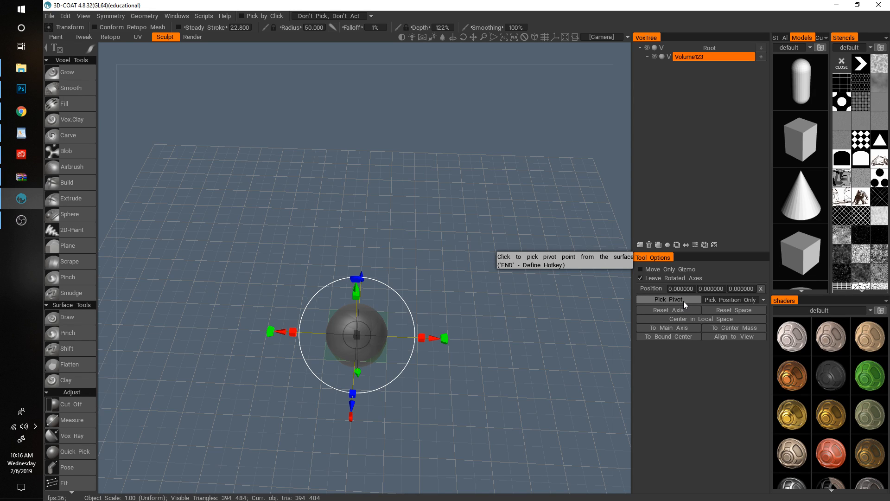
- Try a slight move of the blob along the X axis to about -4 and return it to the origin
{"action": "left_click_drag", "start_coordinate": [381, 292], "coordinate": [461, 319]}
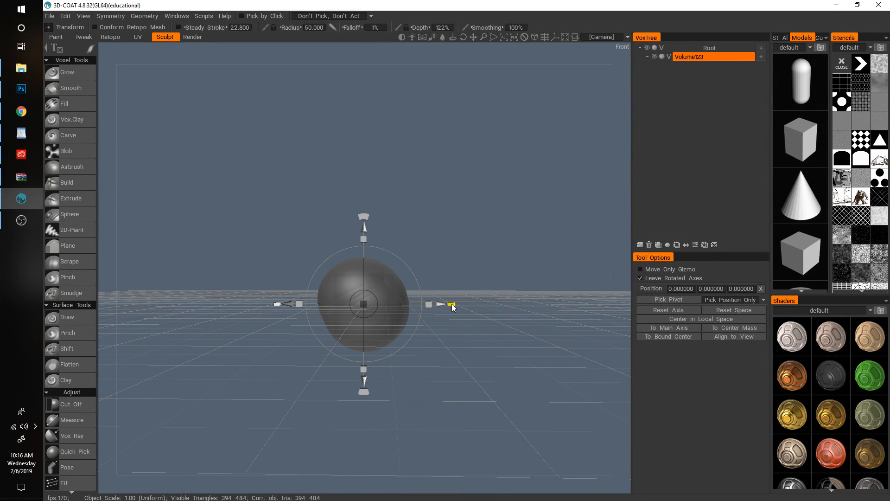
{"action": "mouse_move", "coordinate": [442, 307]}
{"action": "left_mouse_down"}
{"action": "mouse_move", "coordinate": [483, 302]}
{"action": "mouse_move", "coordinate": [430, 309]}
{"action": "mouse_move", "coordinate": [441, 308]}
{"action": "left_mouse_up"}
{"action": "left_click", "coordinate": [653, 321]}
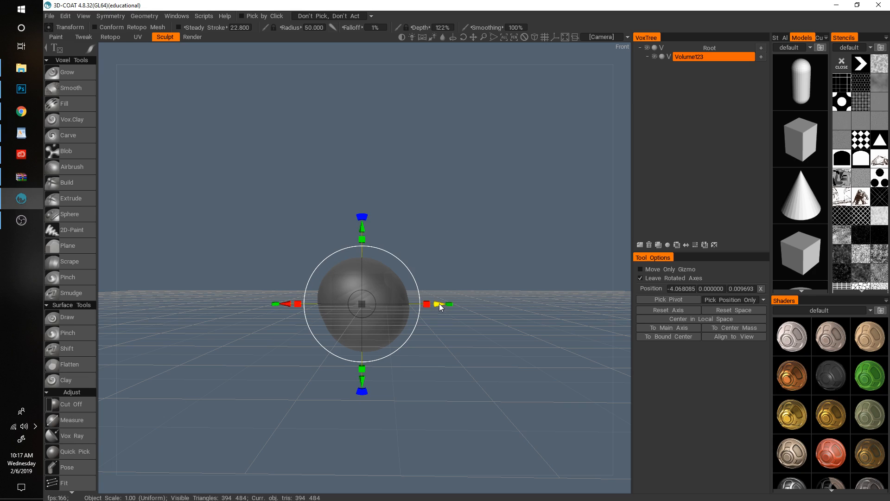
{"action": "middle_click_drag", "start_coordinate": [375, 217], "coordinate": [421, 236]}
{"action": "left_click_drag", "start_coordinate": [420, 233], "coordinate": [381, 211]}
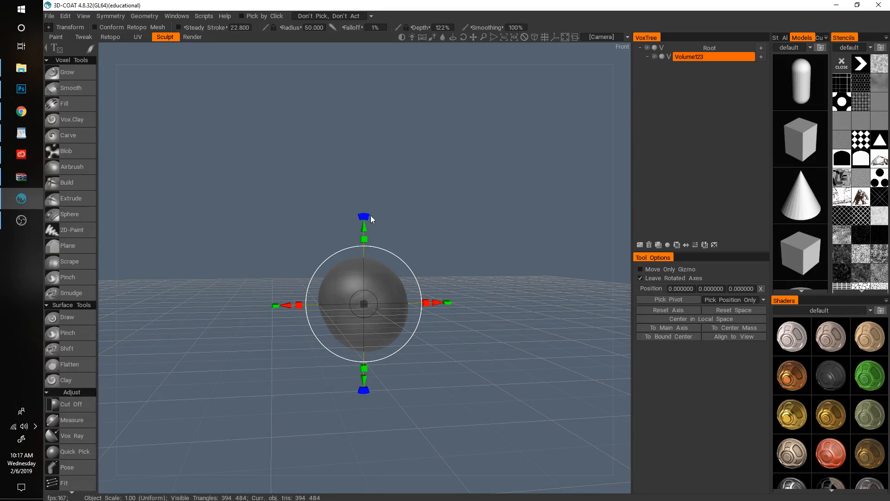
- Try stretching the blob along the X axis with the gizmo's scale handle and undo the stretch
{"action": "left_click_drag", "start_coordinate": [366, 314], "coordinate": [536, 298]}
{"action": "key", "text": "ctrl+z"}
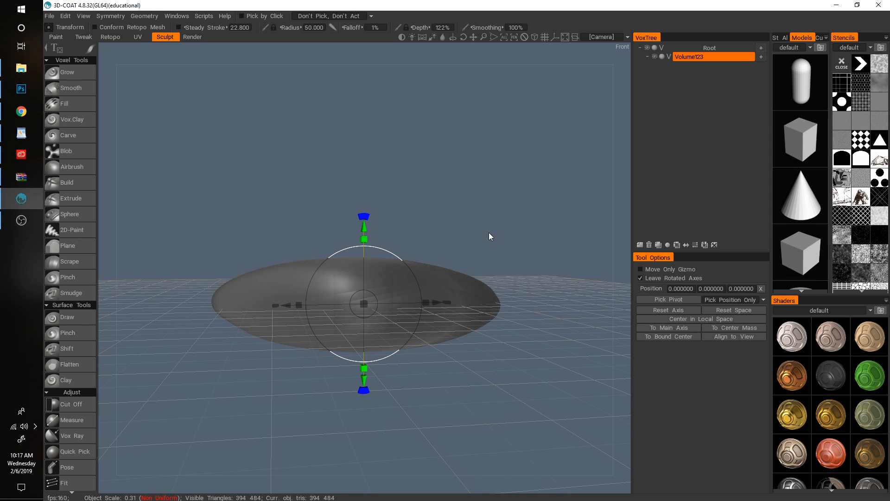
{"action": "left_click_drag", "start_coordinate": [489, 234], "coordinate": [482, 347]}
{"action": "left_click_drag", "start_coordinate": [424, 298], "coordinate": [514, 320]}
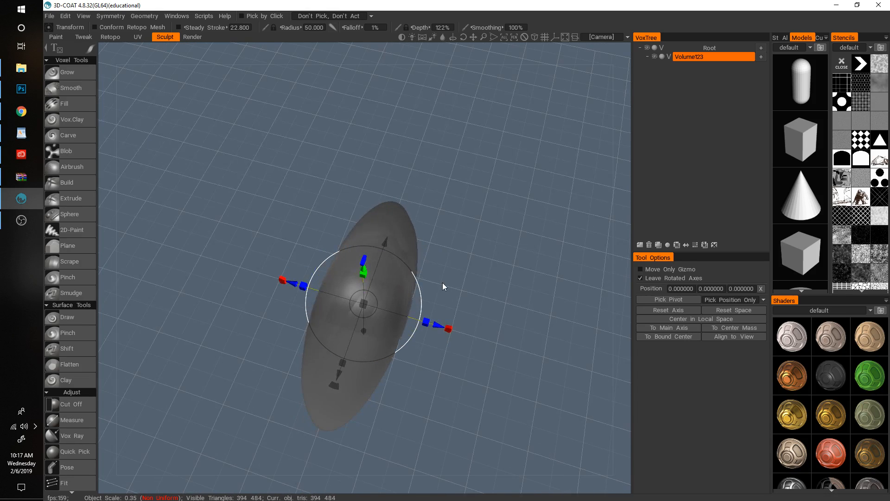
{"action": "key", "text": "ctrl+z"}
{"action": "key", "text": "ctrl+z"}
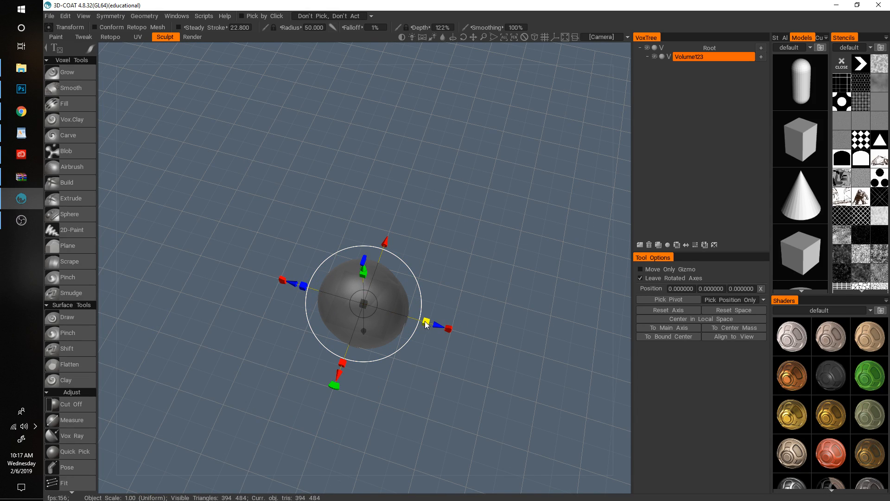
- Try scaling the blob along the Z axis and uniformly from the gizmo's centre, undoing the changes
{"action": "left_click_drag", "start_coordinate": [425, 325], "coordinate": [365, 187]}
{"action": "key", "text": "ctrl+z"}
{"action": "left_click_drag", "start_coordinate": [459, 222], "coordinate": [424, 274]}
{"action": "key", "text": "ctrl+z"}
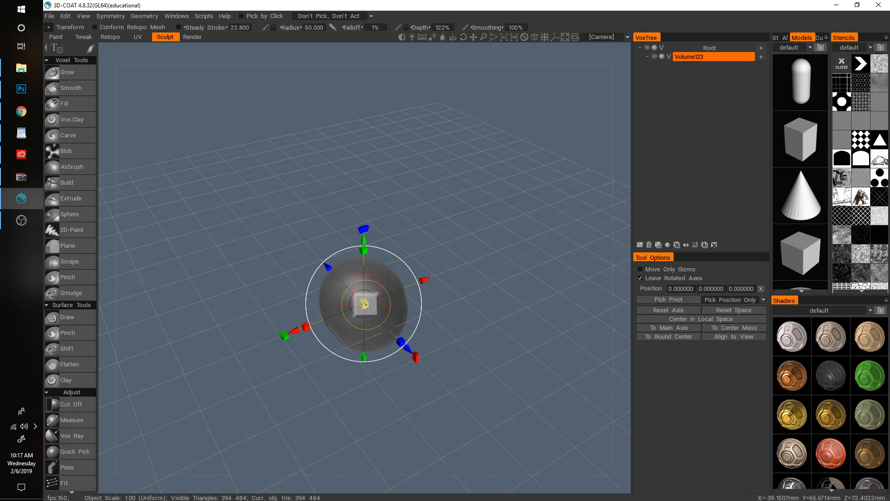
{"action": "left_click_drag", "start_coordinate": [364, 303], "coordinate": [501, 304]}
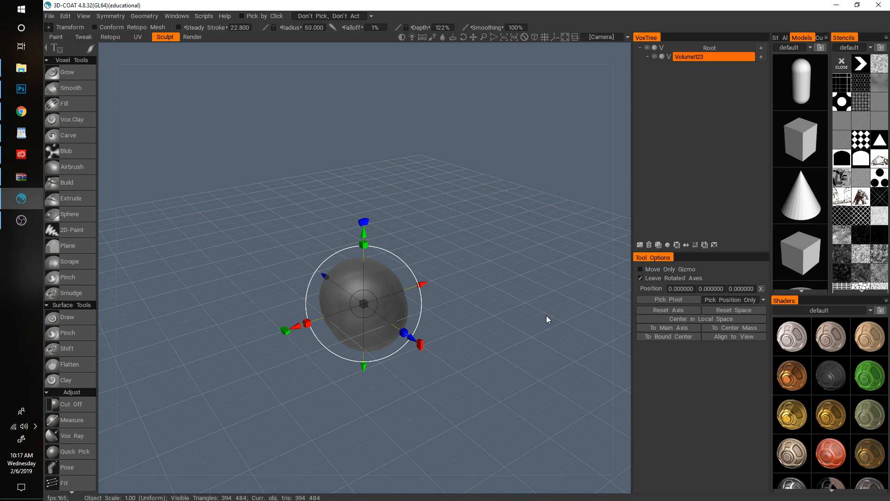
{"action": "left_click_drag", "start_coordinate": [511, 296], "coordinate": [449, 274]}
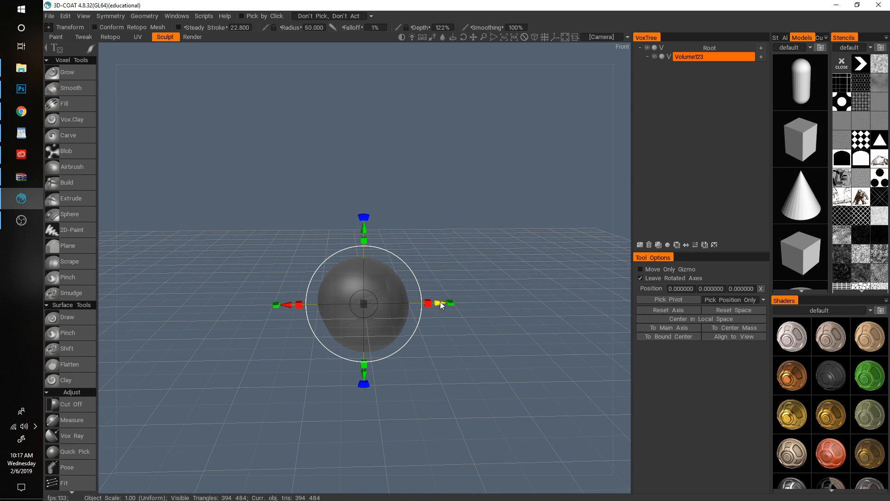
- Move the blob to about X -73 and Y 88 and stretch it along the X and Y axes
{"action": "left_click_drag", "start_coordinate": [440, 304], "coordinate": [454, 318]}
{"action": "key", "text": "KP_2"}
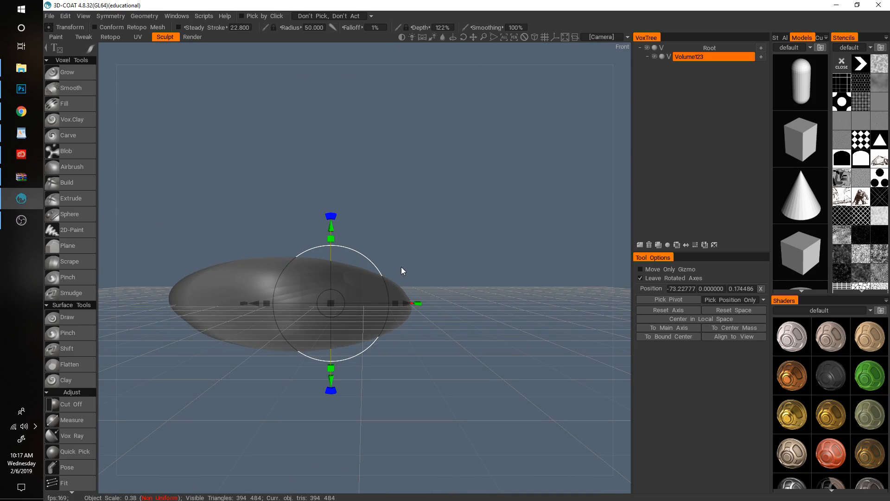
{"action": "middle_click_drag", "start_coordinate": [401, 266], "coordinate": [509, 270]}
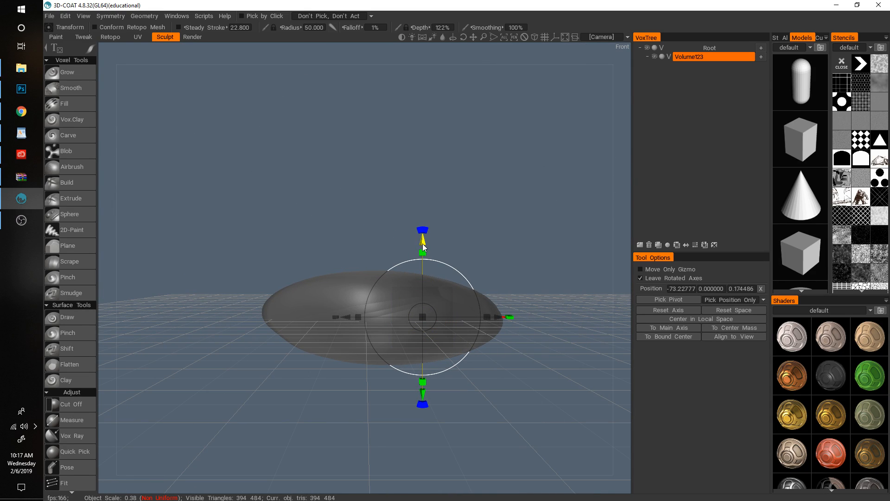
{"action": "left_click_drag", "start_coordinate": [423, 244], "coordinate": [437, 102]}
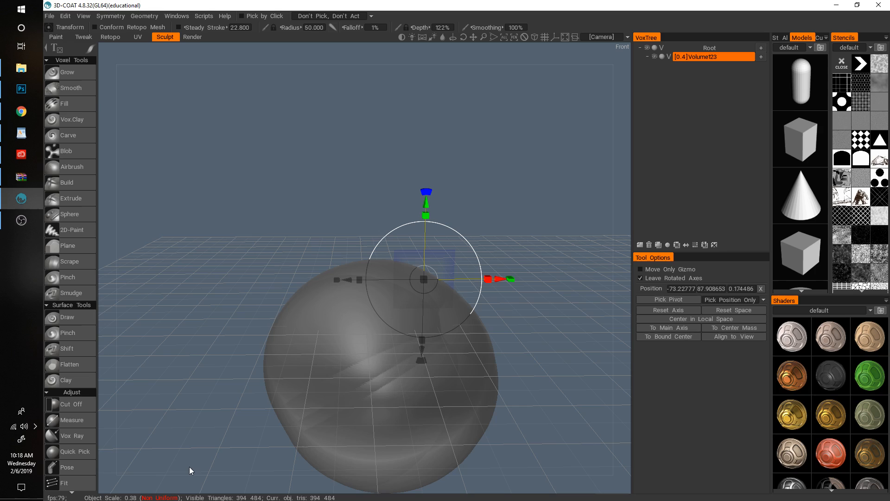
- Convert the non-uniformly scaled volume to uniform space
{"action": "right_click", "coordinate": [725, 57]}
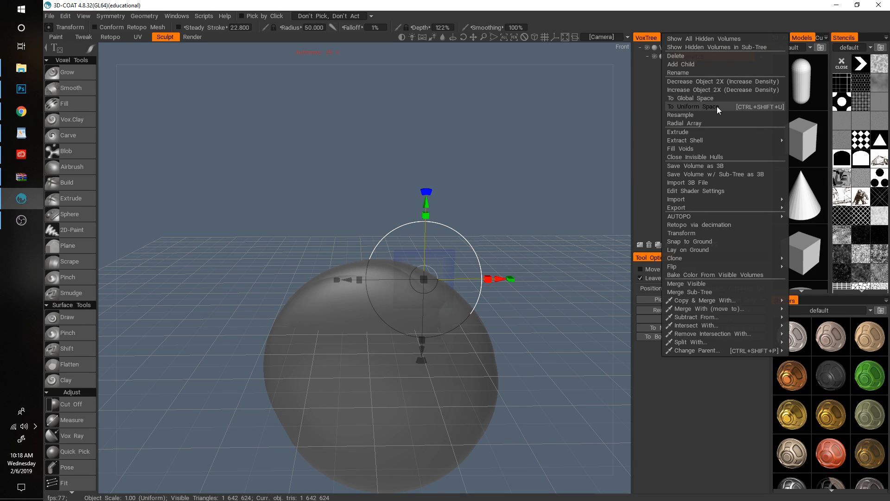
{"action": "left_click", "coordinate": [501, 232]}
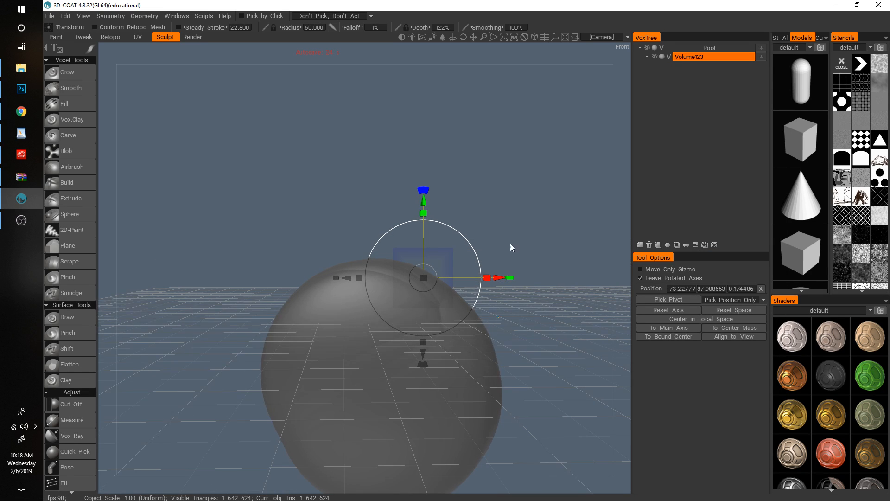
- Rotate the volume with the gizmo and move it to about X -73, Y 264, Z 182
{"action": "mouse_move", "coordinate": [510, 243]}
{"action": "middle_mouse_down"}
{"action": "mouse_move", "coordinate": [472, 196]}
{"action": "mouse_move", "coordinate": [503, 250]}
{"action": "middle_mouse_up"}
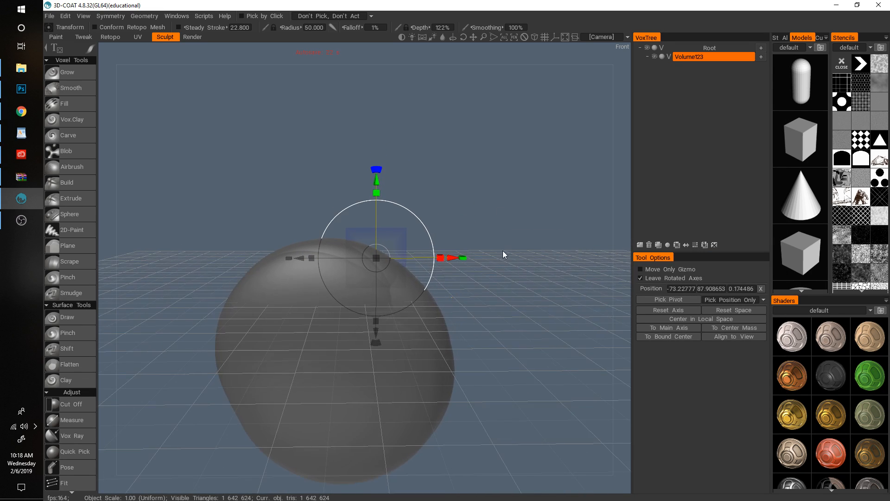
{"action": "right_click_drag", "start_coordinate": [503, 250], "coordinate": [463, 235]}
{"action": "left_click_drag", "start_coordinate": [465, 247], "coordinate": [393, 295]}
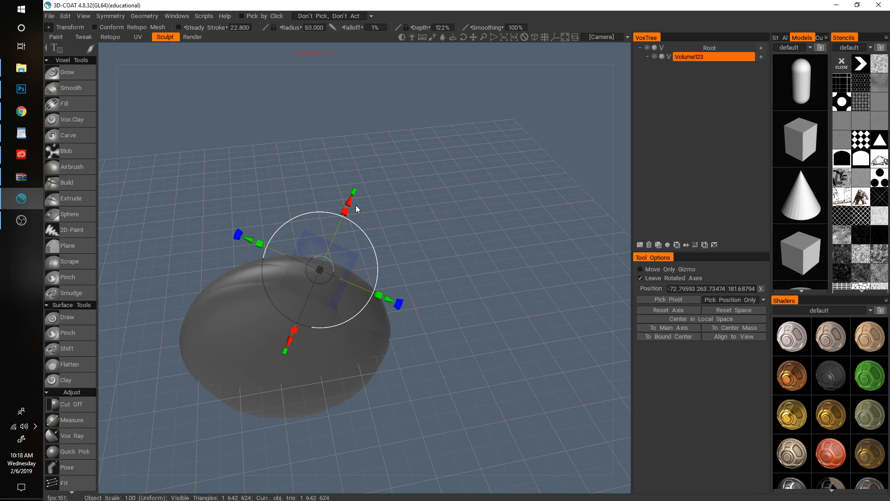
- Move the transform gizmo to the centre of the volume's bounding box and reset its axes
{"action": "left_click_drag", "start_coordinate": [355, 205], "coordinate": [464, 316]}
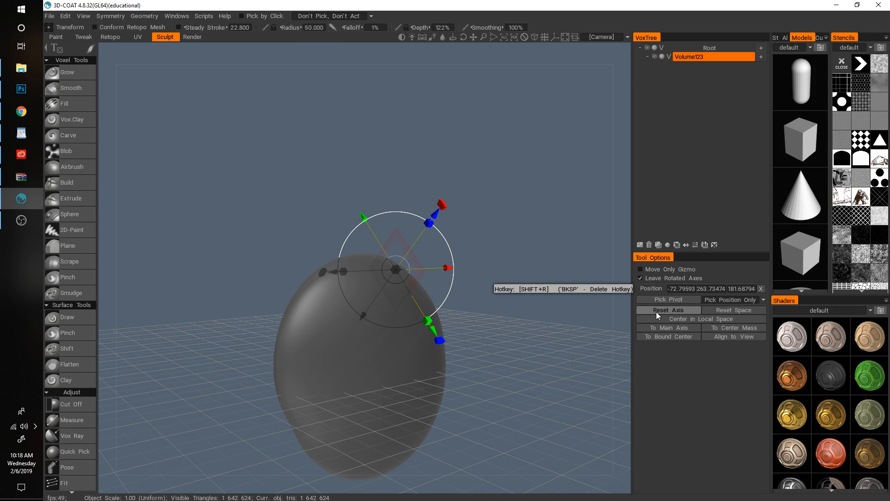
{"action": "left_click", "coordinate": [678, 335]}
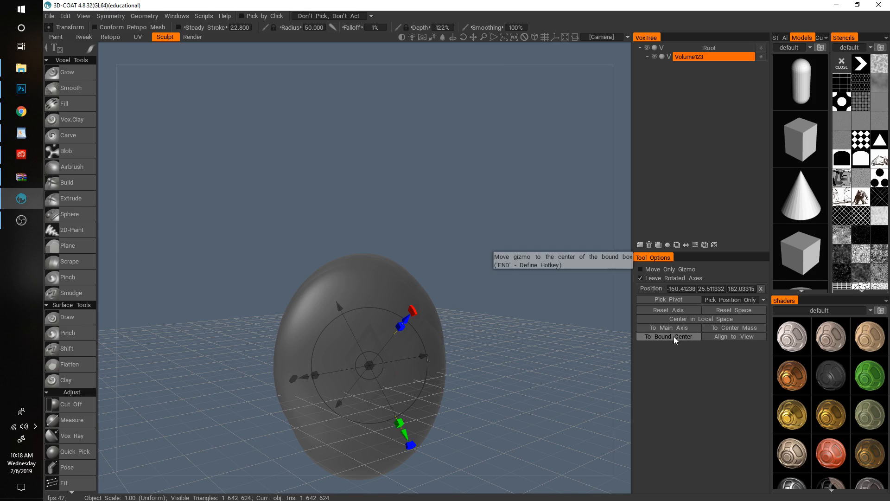
{"action": "left_click_drag", "start_coordinate": [315, 320], "coordinate": [400, 350], "text": "alt"}
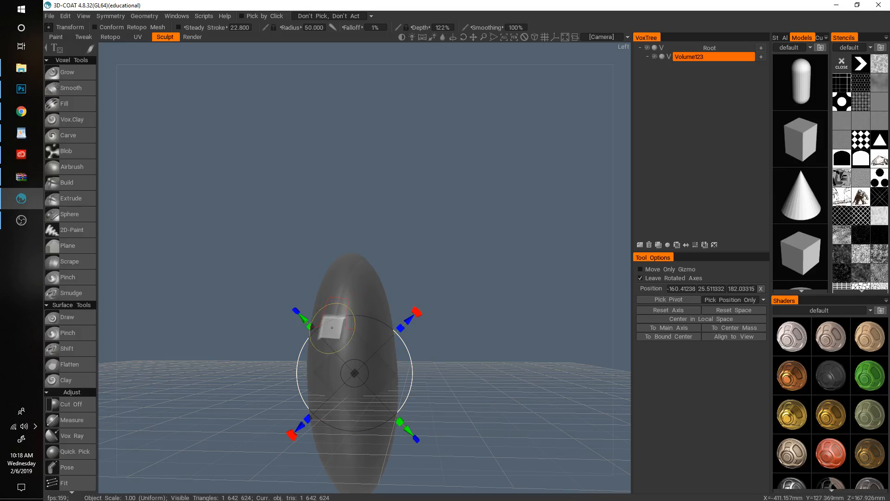
{"action": "left_click", "coordinate": [679, 310]}
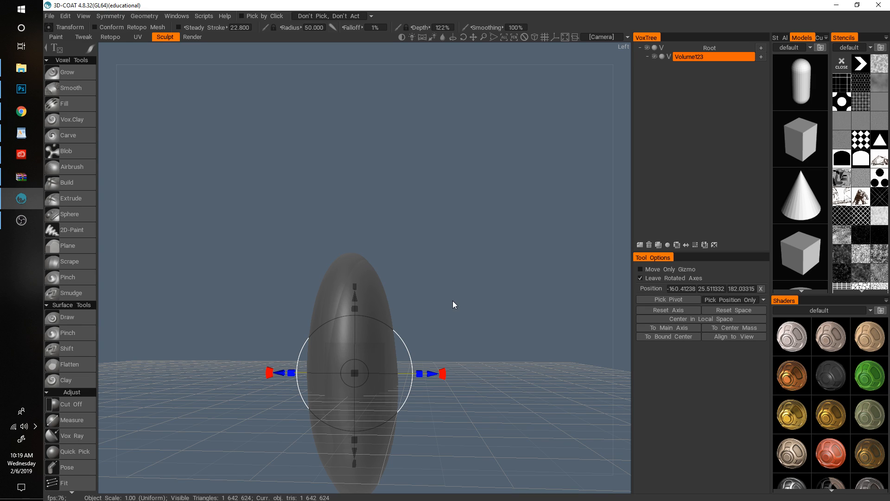
- Stretch the thin volume along its narrow horizontal axis with the gizmo to give it a rounder egg shape
{"action": "left_click_drag", "start_coordinate": [452, 301], "coordinate": [469, 348]}
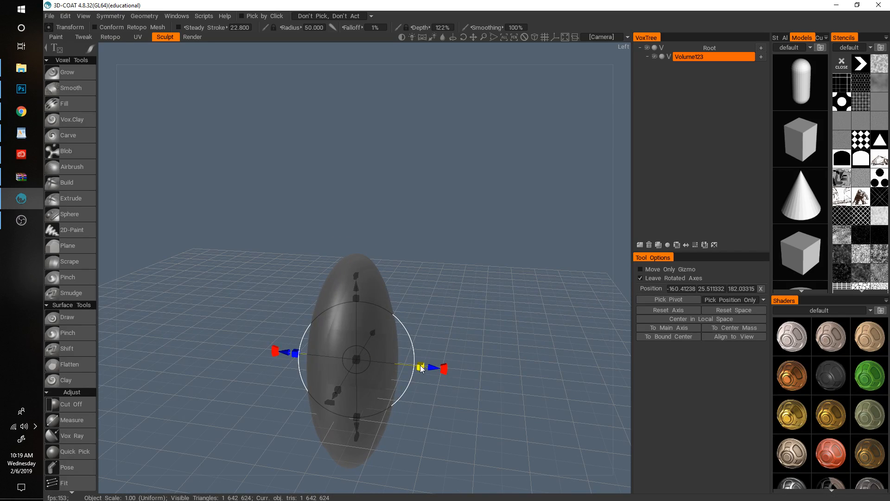
{"action": "left_click_drag", "start_coordinate": [421, 366], "coordinate": [510, 358]}
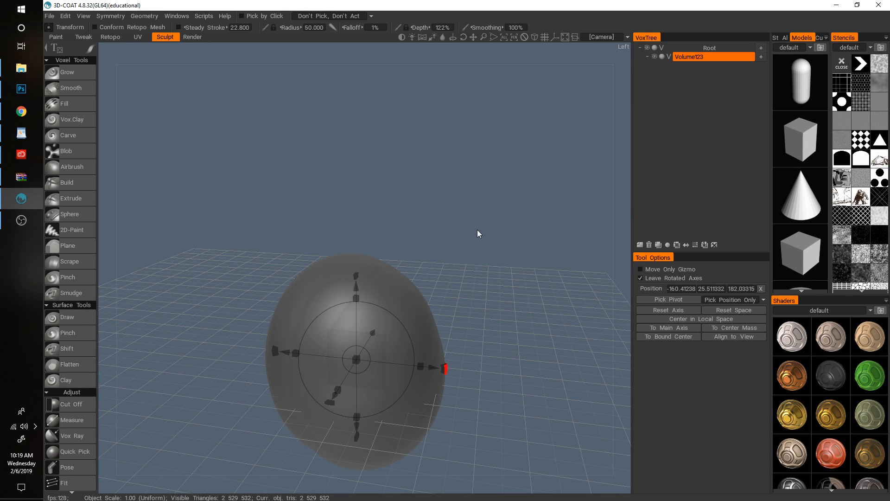
{"action": "left_click_drag", "start_coordinate": [494, 264], "coordinate": [472, 258]}
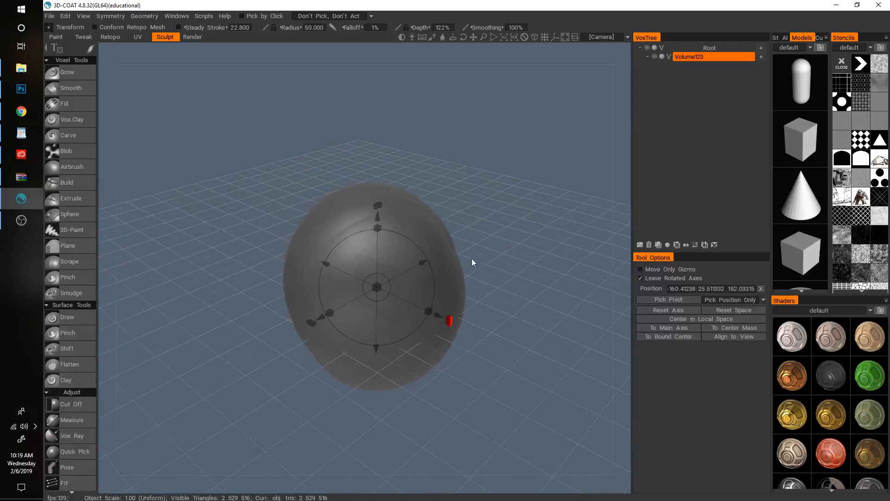
- Move the transform gizmo to the volume's centre of mass and inspect its placement from several angles
{"action": "left_click", "coordinate": [731, 328]}
{"action": "left_click_drag", "start_coordinate": [411, 267], "coordinate": [570, 182]}
{"action": "left_click", "coordinate": [745, 327]}
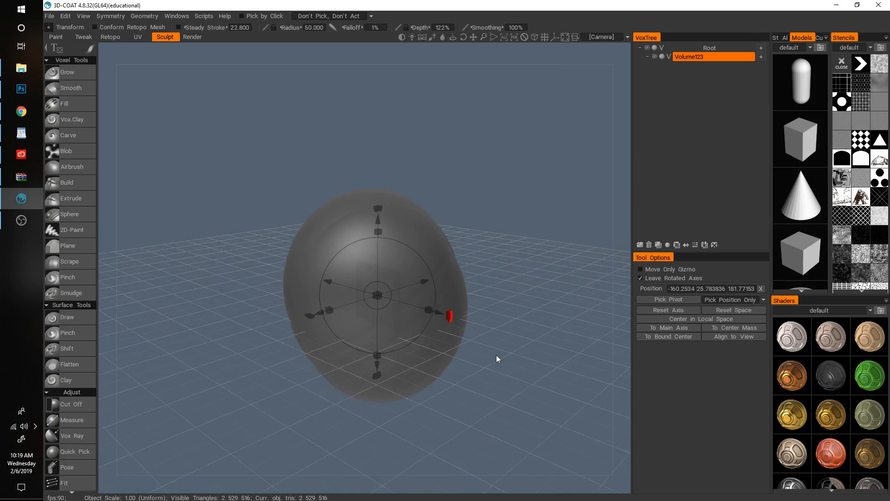
{"action": "left_click_drag", "start_coordinate": [496, 354], "coordinate": [606, 344]}
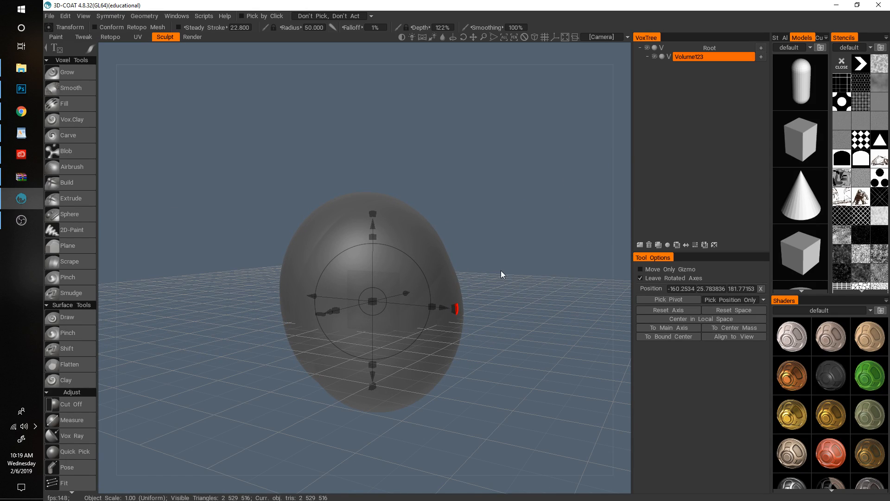
{"action": "left_click_drag", "start_coordinate": [501, 271], "coordinate": [477, 294]}
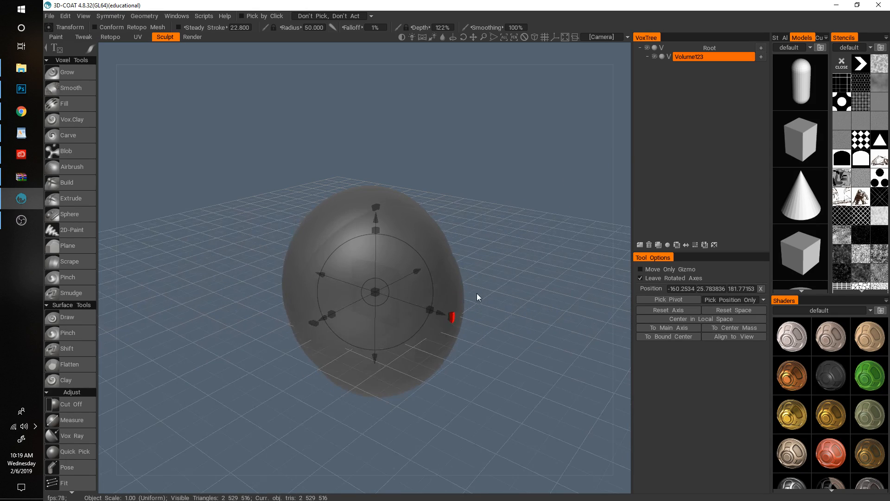
- Align the gizmo's axes to angled views of the volume and check the resulting orientation from the front
{"action": "left_click", "coordinate": [742, 337]}
{"action": "left_click_drag", "start_coordinate": [453, 308], "coordinate": [552, 311]}
{"action": "left_click_drag", "start_coordinate": [621, 327], "coordinate": [482, 334]}
{"action": "left_click", "coordinate": [731, 335]}
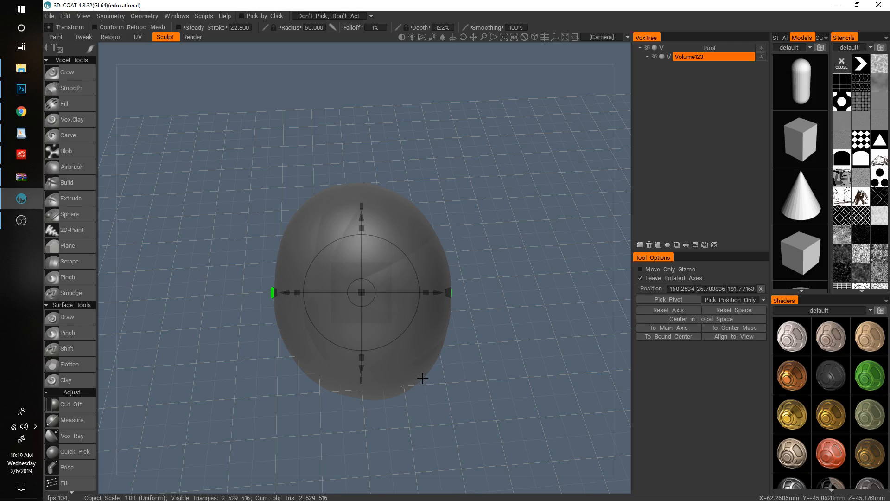
{"action": "left_click_drag", "start_coordinate": [489, 360], "coordinate": [559, 306]}
{"action": "key", "text": "KP_5"}
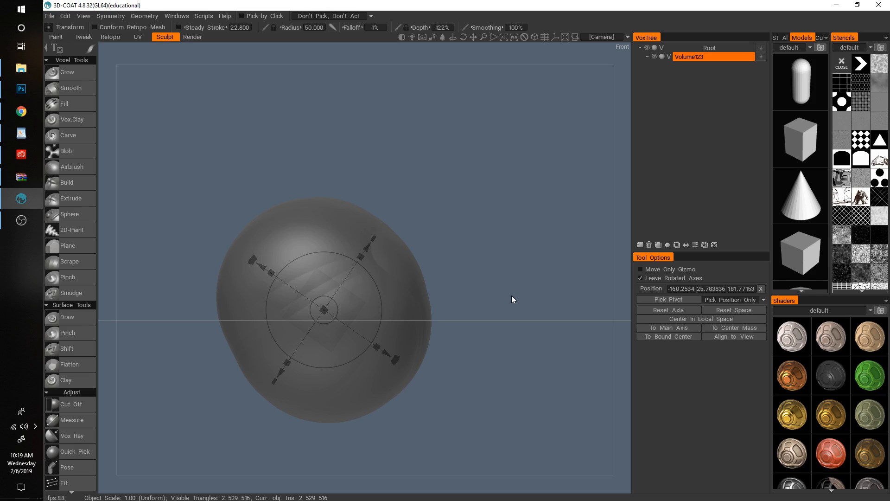
- Realign the gizmo to the side and tilted viewing angles, and finally reset its axes
{"action": "left_click_drag", "start_coordinate": [500, 304], "coordinate": [584, 332]}
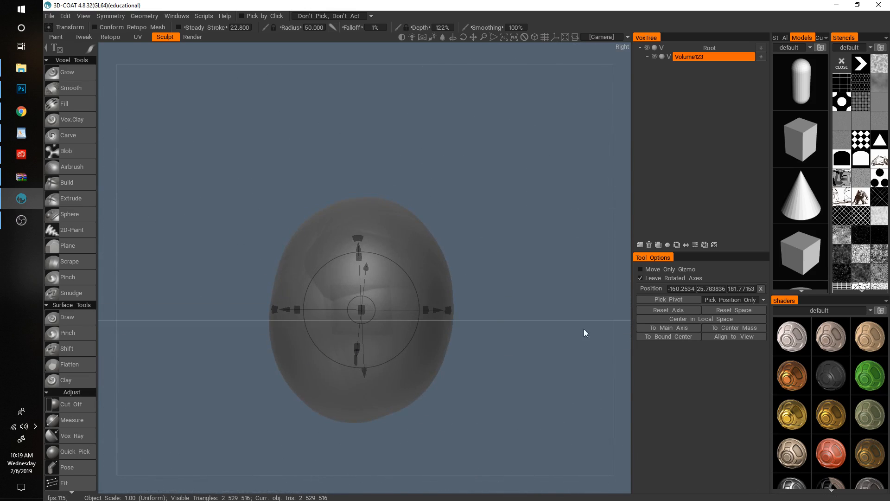
{"action": "left_click", "coordinate": [738, 337]}
{"action": "mouse_move", "coordinate": [502, 327]}
{"action": "left_mouse_down"}
{"action": "mouse_move", "coordinate": [360, 323]}
{"action": "mouse_move", "coordinate": [504, 338]}
{"action": "left_mouse_up"}
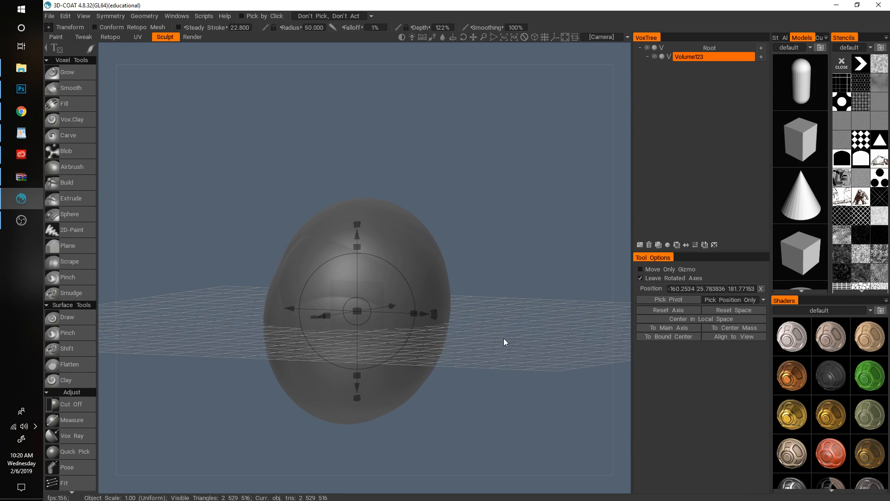
{"action": "left_click", "coordinate": [738, 336]}
{"action": "mouse_move", "coordinate": [468, 314]}
{"action": "left_mouse_down"}
{"action": "mouse_move", "coordinate": [431, 376]}
{"action": "mouse_move", "coordinate": [628, 418]}
{"action": "mouse_move", "coordinate": [455, 312]}
{"action": "left_mouse_up"}
{"action": "left_click_drag", "start_coordinate": [508, 319], "coordinate": [333, 202]}
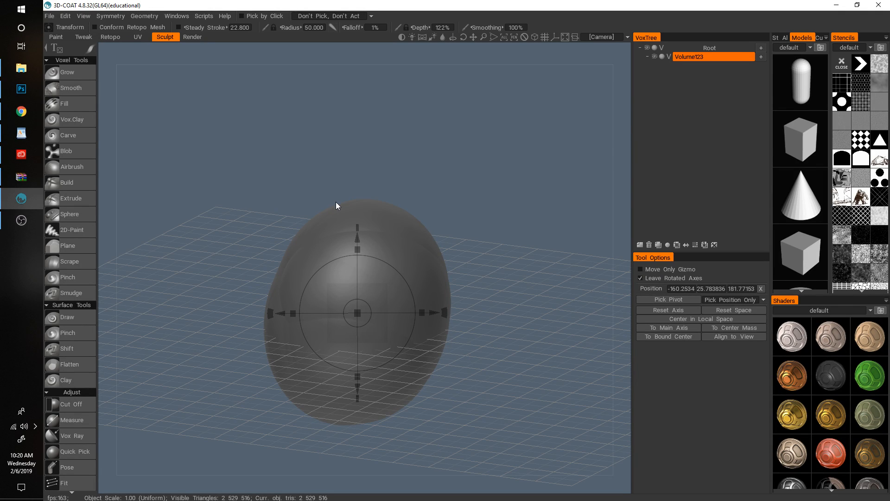
{"action": "left_click_drag", "start_coordinate": [336, 202], "coordinate": [489, 210]}
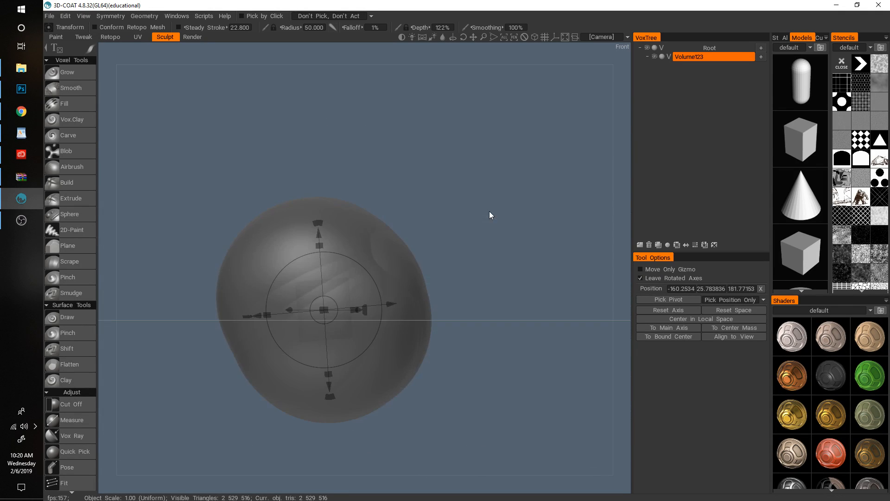
{"action": "left_click", "coordinate": [675, 311]}
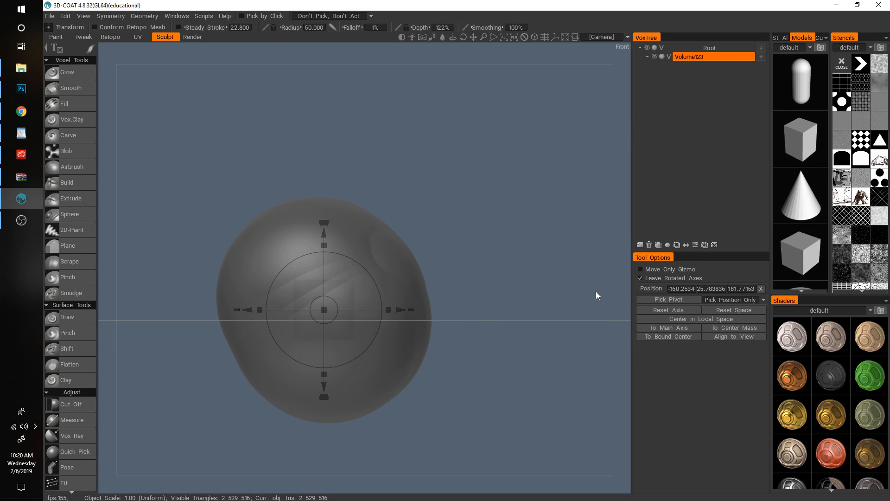
- Try moving only the gizmo up to about Y 419 without the volume, and undo the move
{"action": "left_click", "coordinate": [658, 268]}
{"action": "left_click_drag", "start_coordinate": [325, 233], "coordinate": [408, 77]}
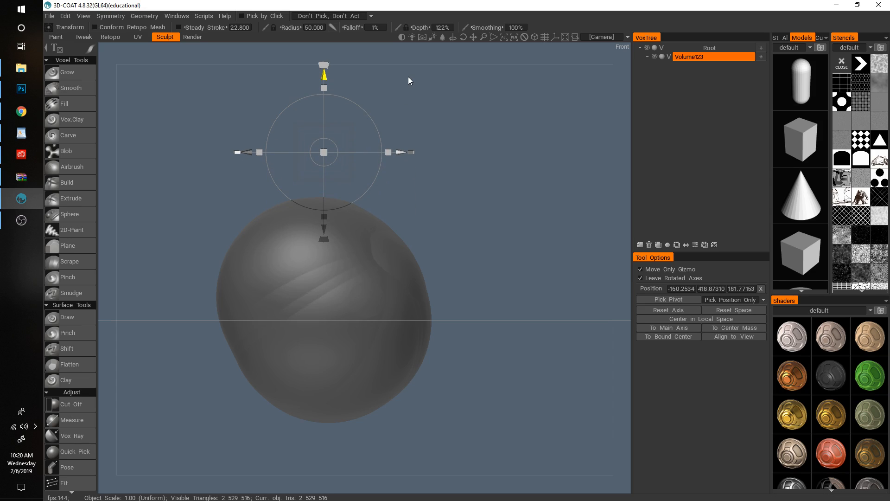
{"action": "key", "text": "ctrl+z"}
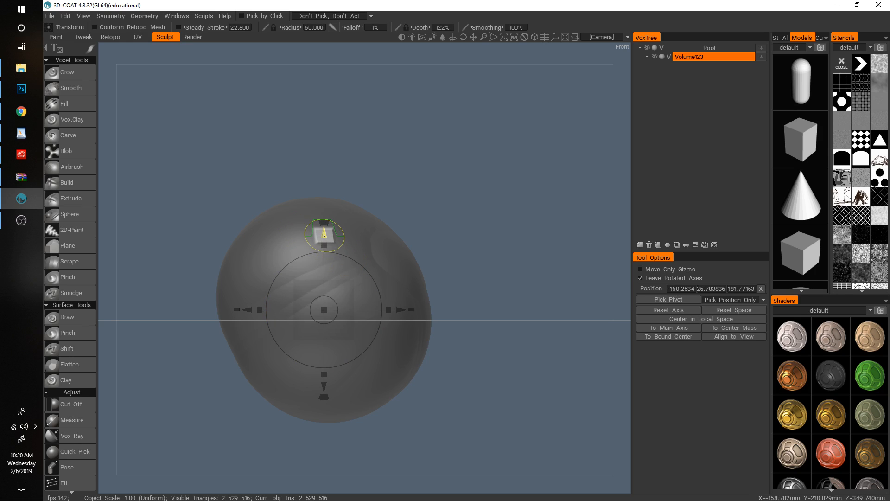
{"action": "left_click_drag", "start_coordinate": [321, 235], "coordinate": [468, 305]}
{"action": "key", "text": "ctrl+z"}
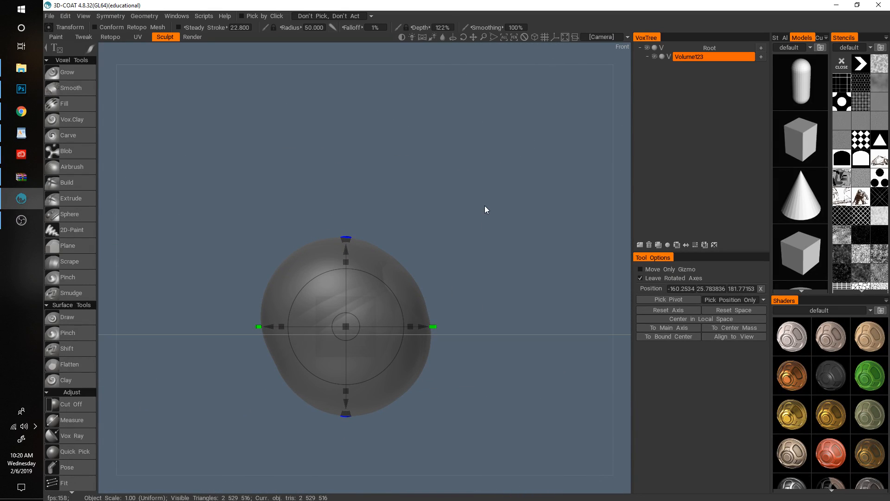
- Leave the Transform tool and set up the Sphere tool with the rectangle selection mode
{"action": "right_click_drag", "start_coordinate": [485, 210], "coordinate": [456, 243]}
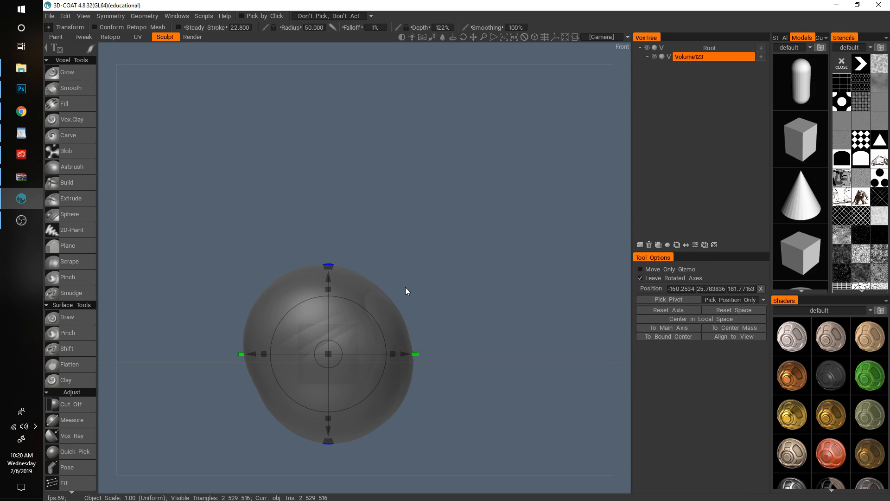
{"action": "left_click_drag", "start_coordinate": [406, 292], "coordinate": [518, 284]}
{"action": "middle_click_drag", "start_coordinate": [397, 282], "coordinate": [532, 277]}
{"action": "key", "text": "Escape"}
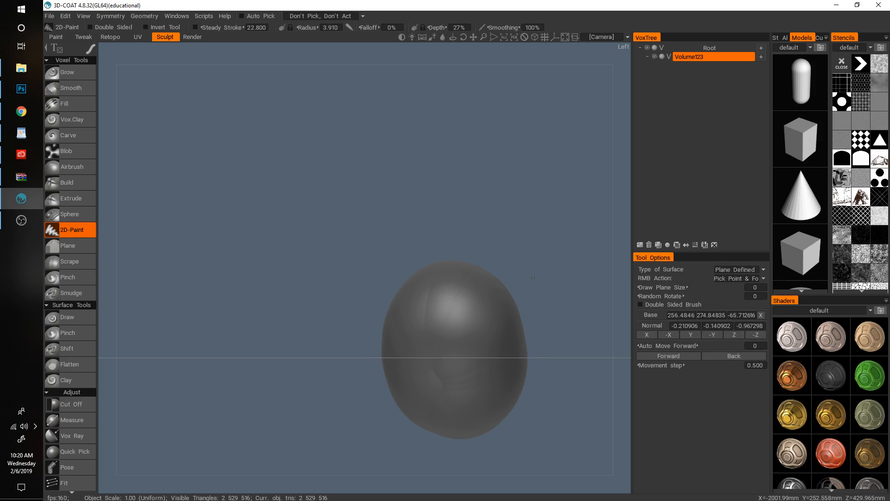
{"action": "middle_click_drag", "start_coordinate": [474, 251], "coordinate": [427, 249]}
{"action": "key", "text": "s"}
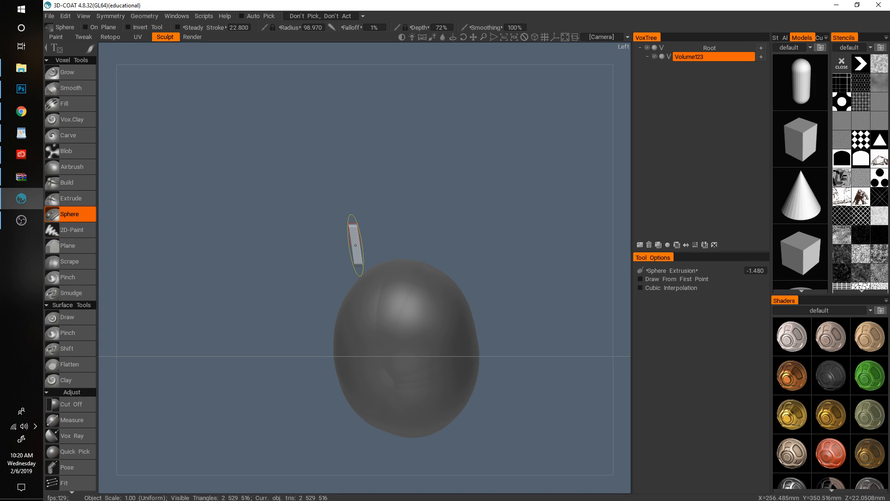
{"action": "middle_click_drag", "start_coordinate": [341, 230], "coordinate": [315, 207]}
{"action": "key", "text": "e"}
- Cut the blob flat on both sides, top and bottom in the left view, and trim one more side in the front view
{"action": "mouse_move", "coordinate": [250, 190]}
{"action": "left_mouse_down"}
{"action": "mouse_move", "coordinate": [357, 430]}
{"action": "mouse_move", "coordinate": [333, 416]}
{"action": "left_mouse_up"}
{"action": "left_click_drag", "start_coordinate": [549, 184], "coordinate": [414, 419]}
{"action": "left_click_drag", "start_coordinate": [299, 185], "coordinate": [453, 254]}
{"action": "left_click_drag", "start_coordinate": [449, 439], "coordinate": [295, 394]}
{"action": "middle_click_drag", "start_coordinate": [492, 341], "coordinate": [363, 359]}
{"action": "left_click_drag", "start_coordinate": [589, 231], "coordinate": [454, 408]}
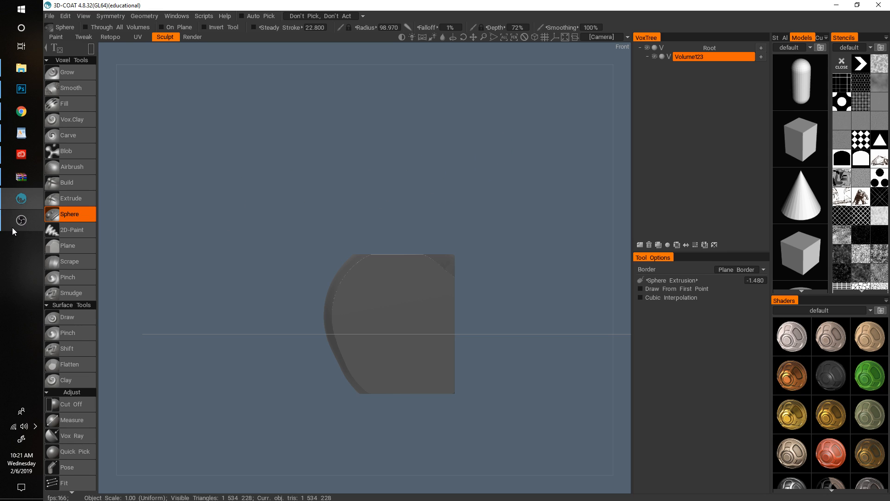
{"action": "mouse_move", "coordinate": [12, 228]}
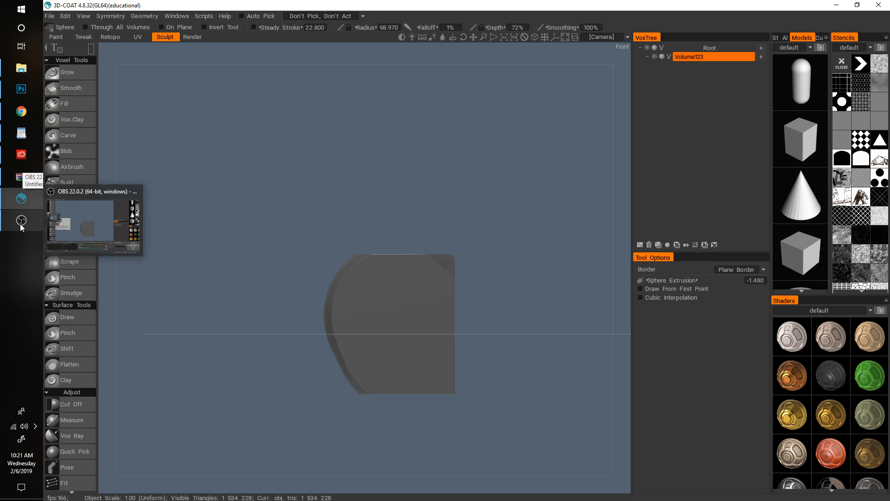